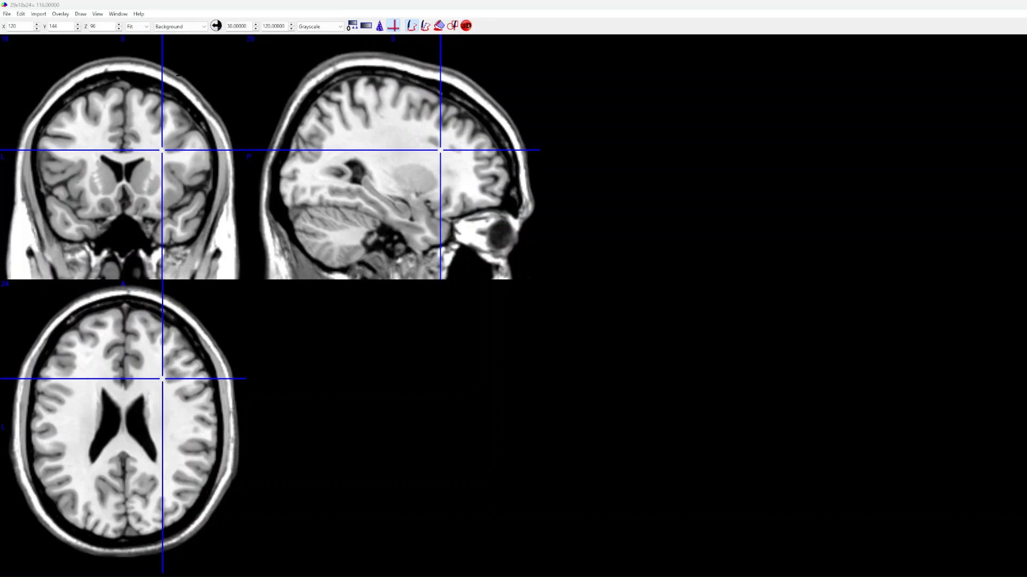
# Step the crosshair forward through the coronal slices to Y 162
pyautogui.press('Up')
pyautogui.press('Up')
pyautogui.press('Up')
pyautogui.press('Up')
pyautogui.press('Up')
pyautogui.press('Up')
pyautogui.press('Up')
pyautogui.press('Up')
pyautogui.press('Up')
pyautogui.press('Up')
pyautogui.press('Up')
pyautogui.press('Up')
pyautogui.press('Up')
pyautogui.press('Up')
pyautogui.press('Up')
pyautogui.press('Up')
pyautogui.press('Up')
pyautogui.press('Up')
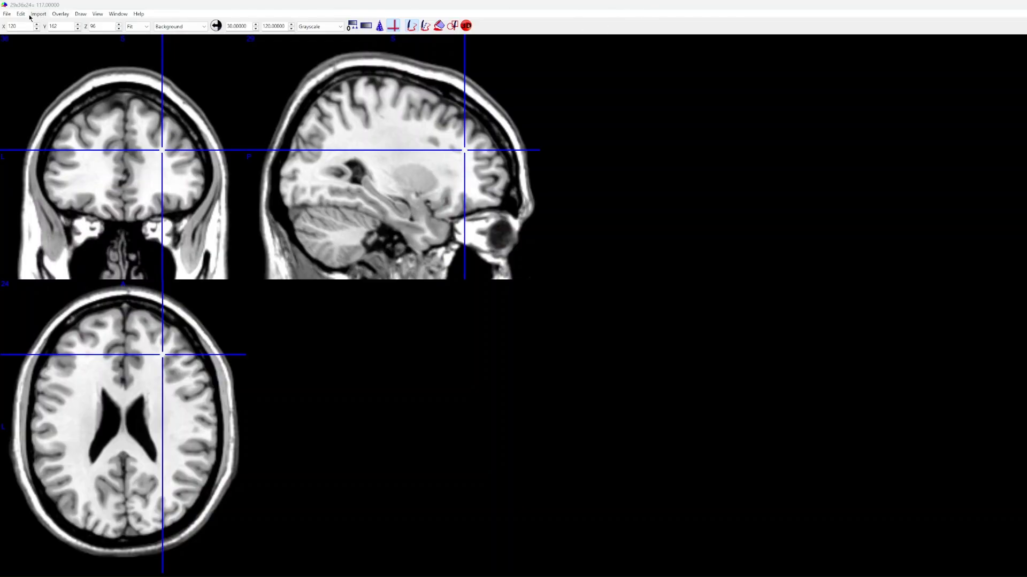
# Open the DICOM to NIfTI converter and reposition its window over the brain views
pyautogui.click(5, 16)
pyautogui.click(96, 14)
pyautogui.click(7, 14)
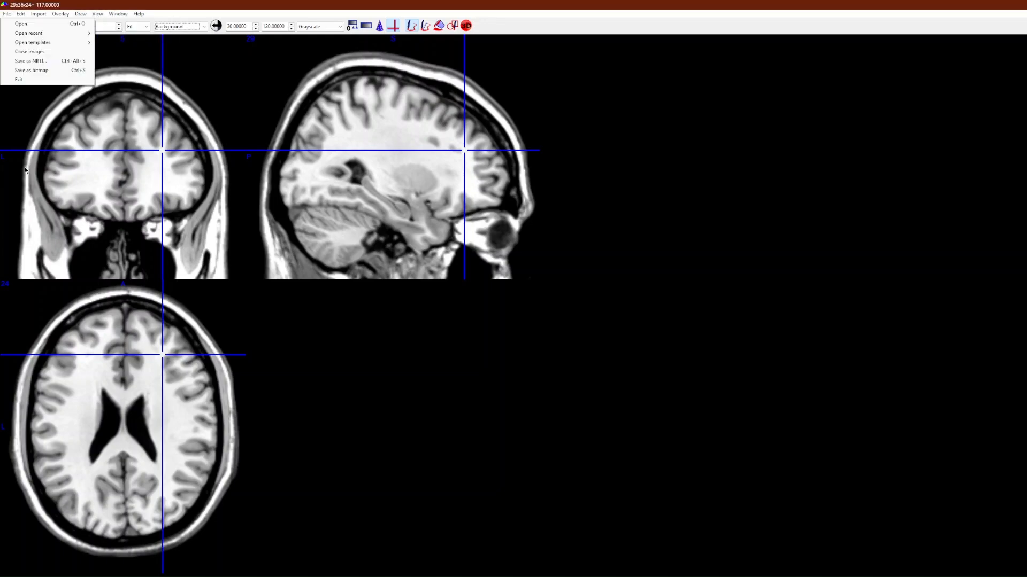
pyautogui.moveTo(77, 13)
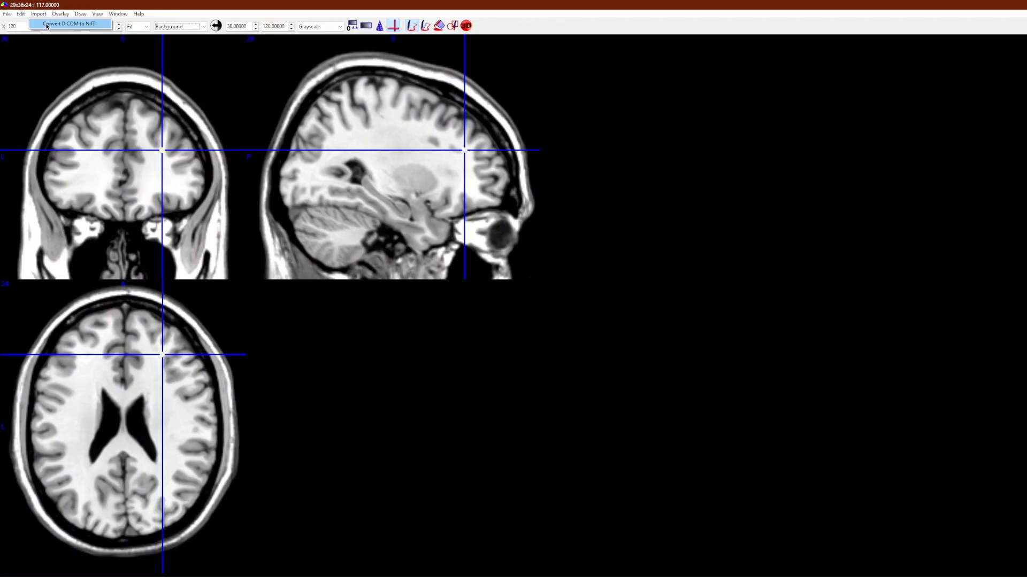
pyautogui.click(47, 24)
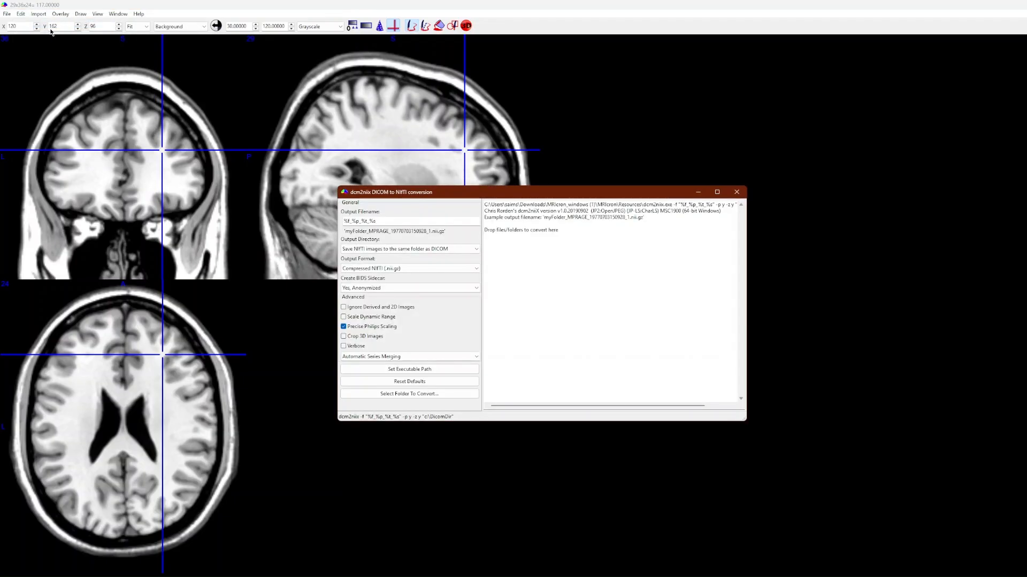
pyautogui.moveTo(458, 198); pyautogui.dragTo(432, 167)
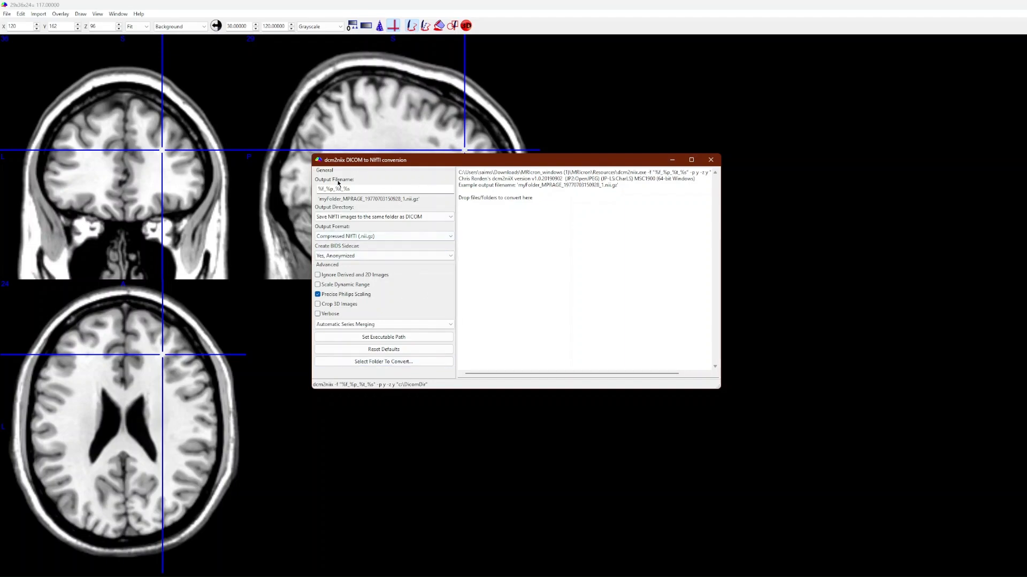
# Review the output filename placeholders and the output directory choices, keeping the images saved in the same folder as the DICOM
pyautogui.moveTo(326, 190)
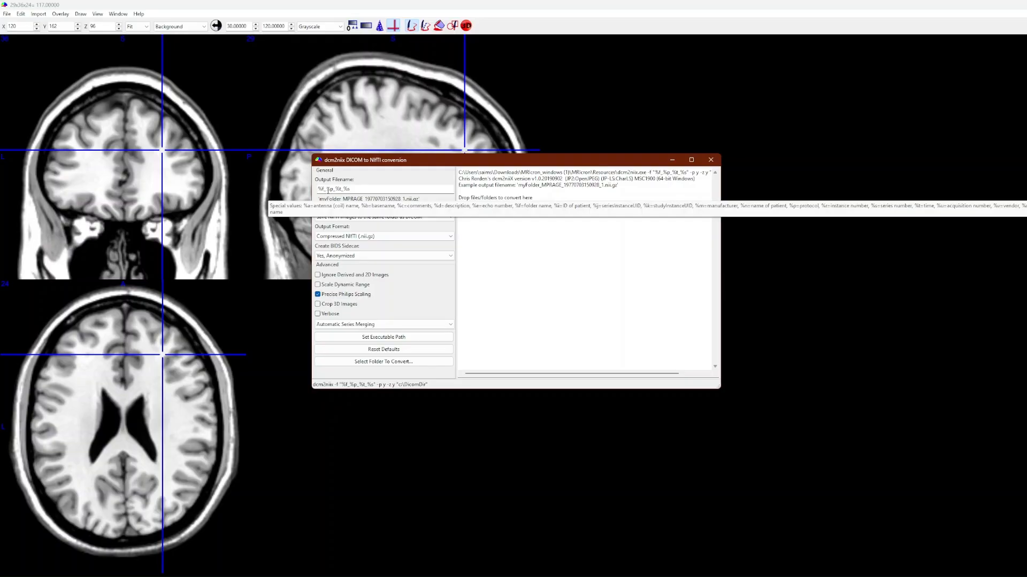
pyautogui.doubleClick(320, 188)
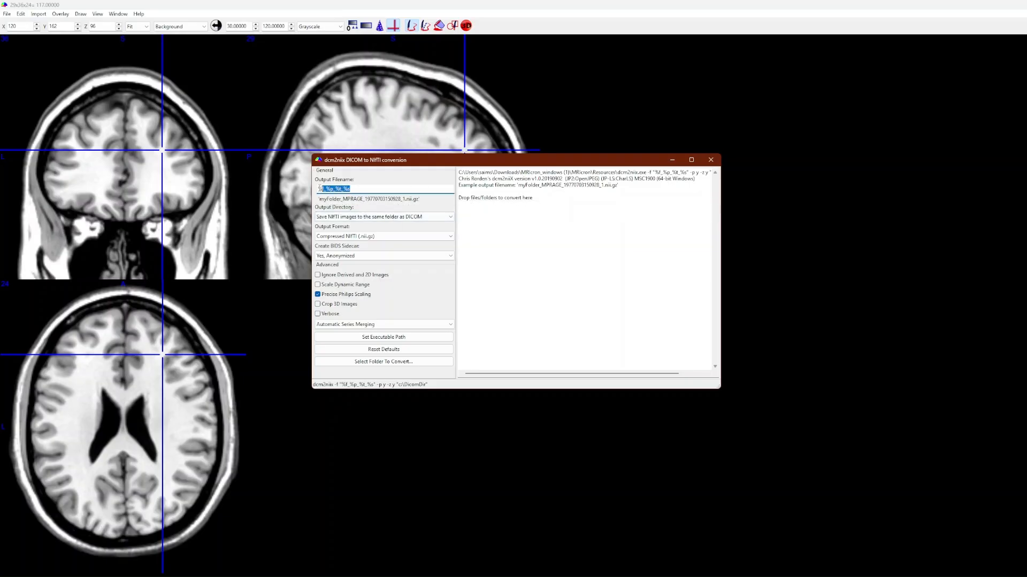
pyautogui.click(319, 188)
pyautogui.click(358, 218)
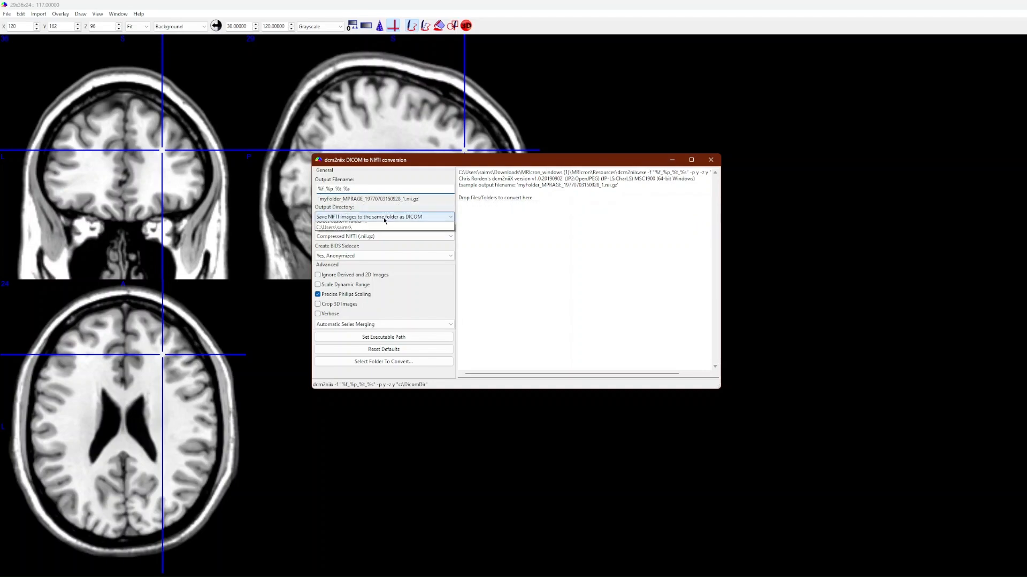
pyautogui.click(383, 216)
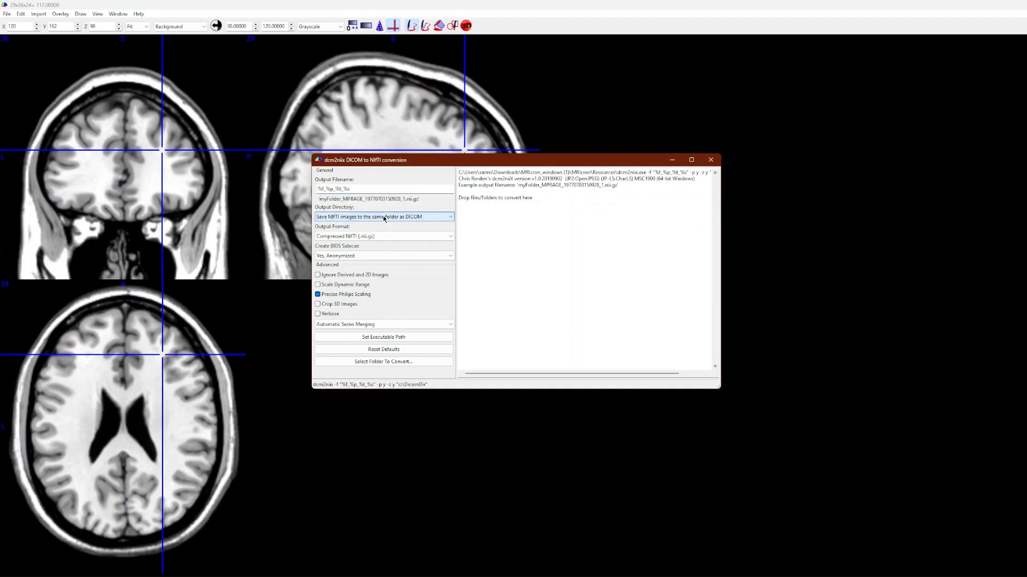
# Set the converter's output format to Uncompressed NIfTI (.nii)
pyautogui.click(362, 236)
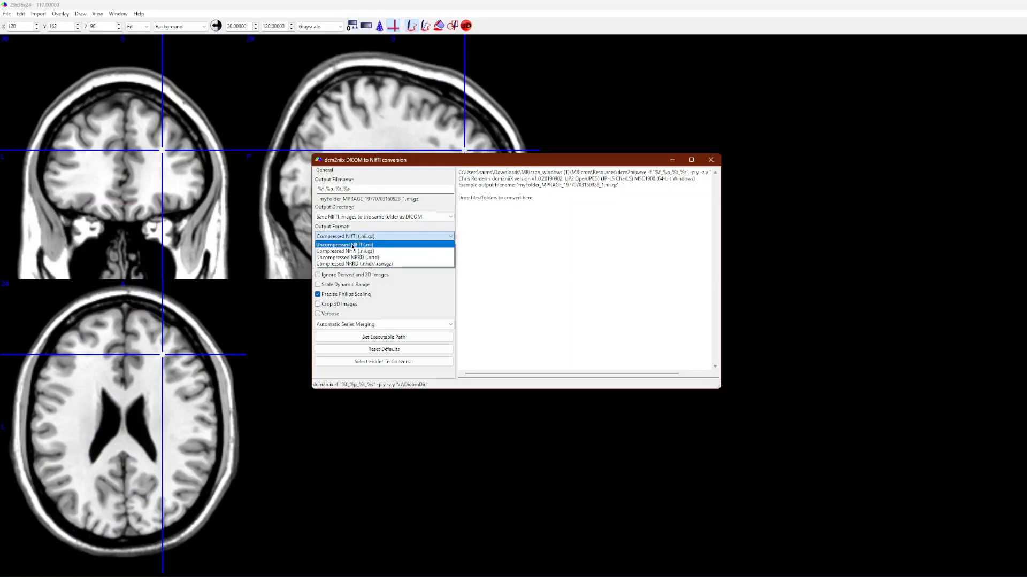
pyautogui.click(352, 246)
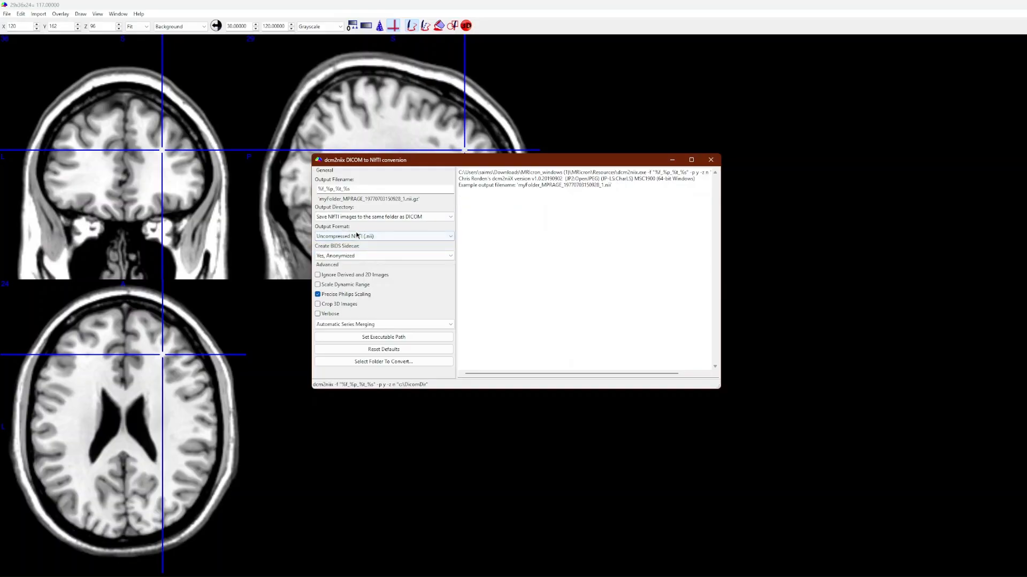
pyautogui.click(350, 236)
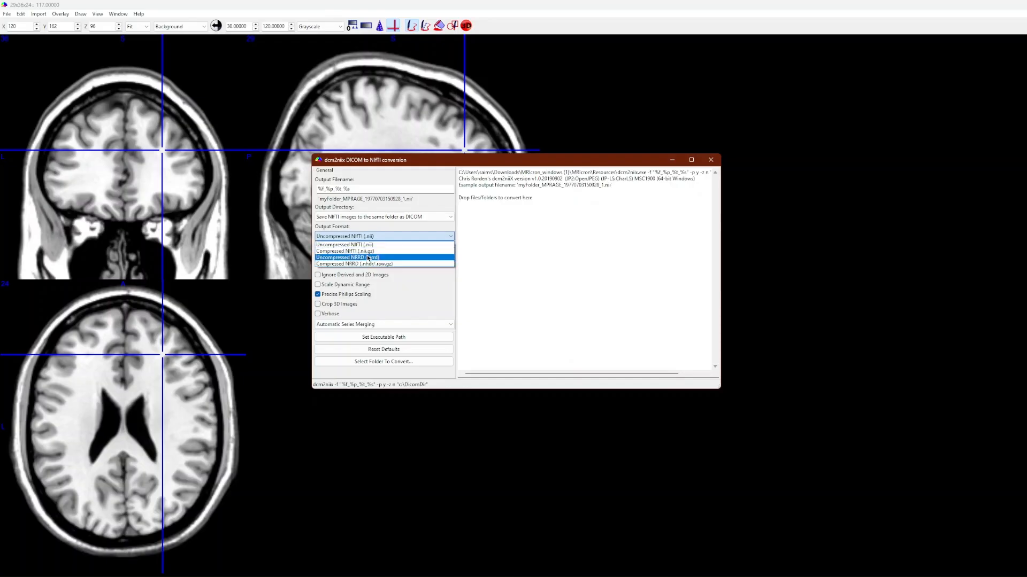
pyautogui.click(361, 245)
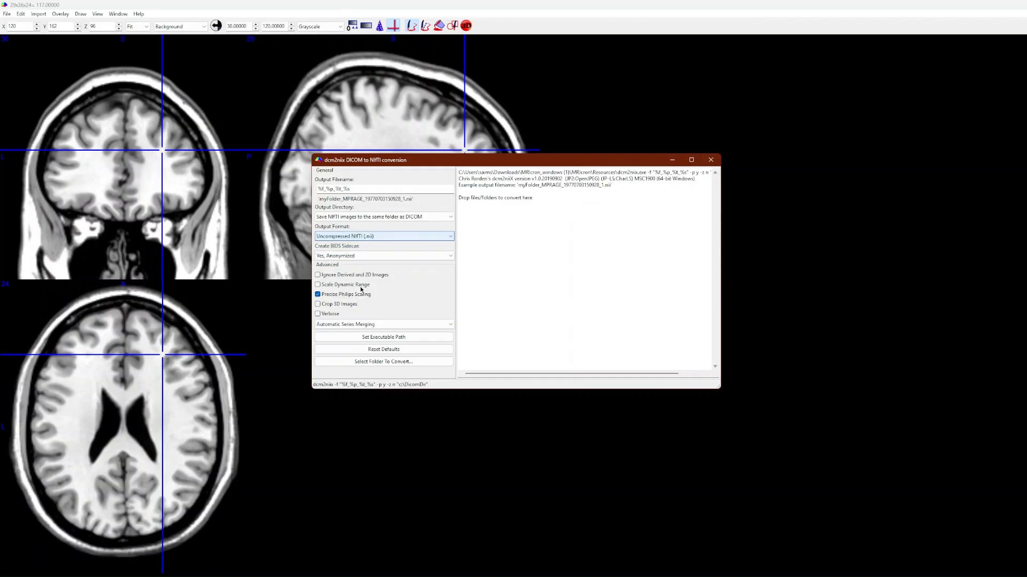
# Review the BIDS sidecar and series merging choices, keeping Yes, Anonymized and Automatic Series Merging
pyautogui.click(367, 255)
pyautogui.press('Down')
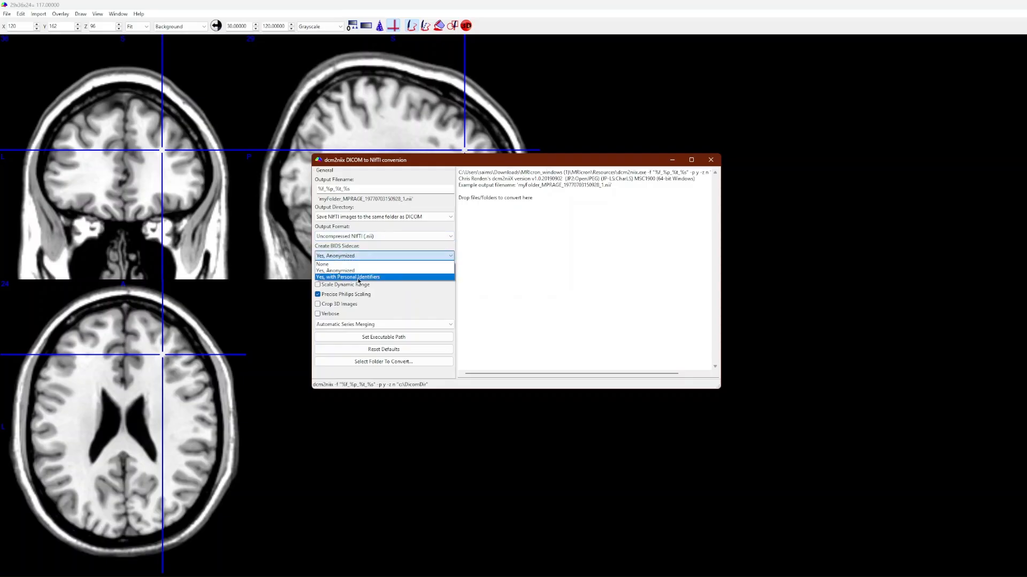
pyautogui.press('Return')
pyautogui.click(371, 257)
pyautogui.click(368, 275)
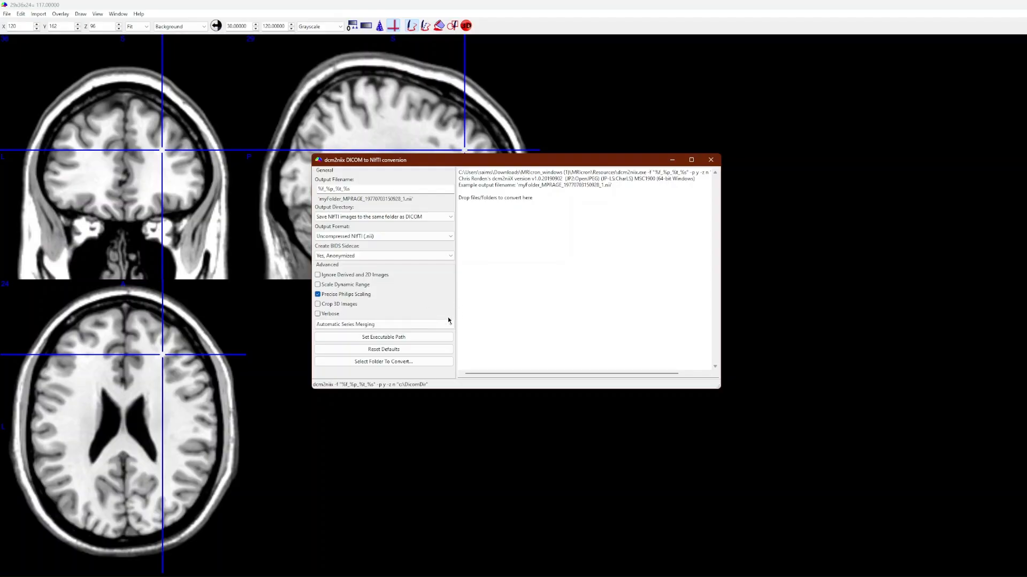
pyautogui.click(419, 323)
pyautogui.click(419, 323)
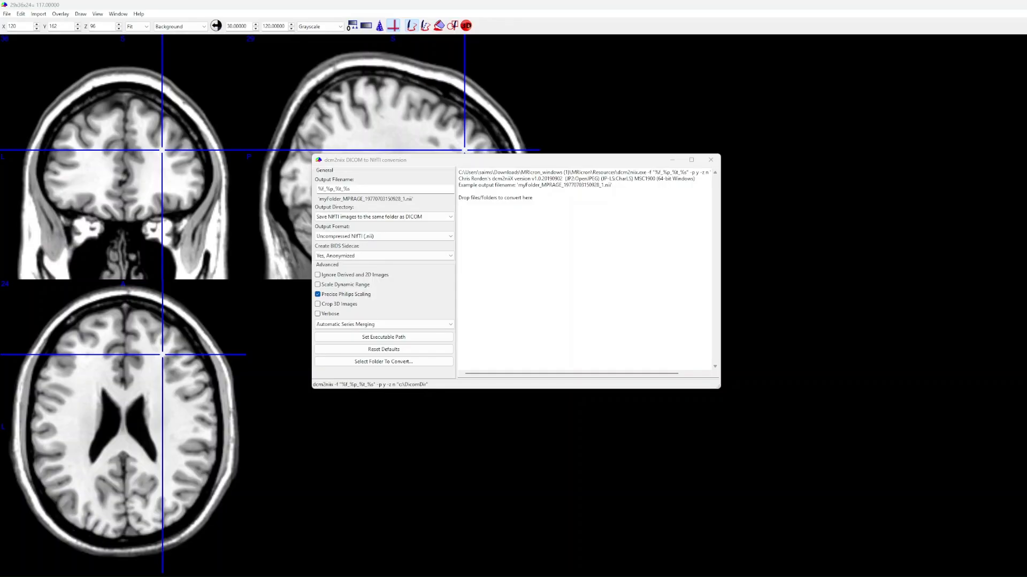
# Convert the DICOM files in the dcm example folder within Downloads
pyautogui.click(374, 362)
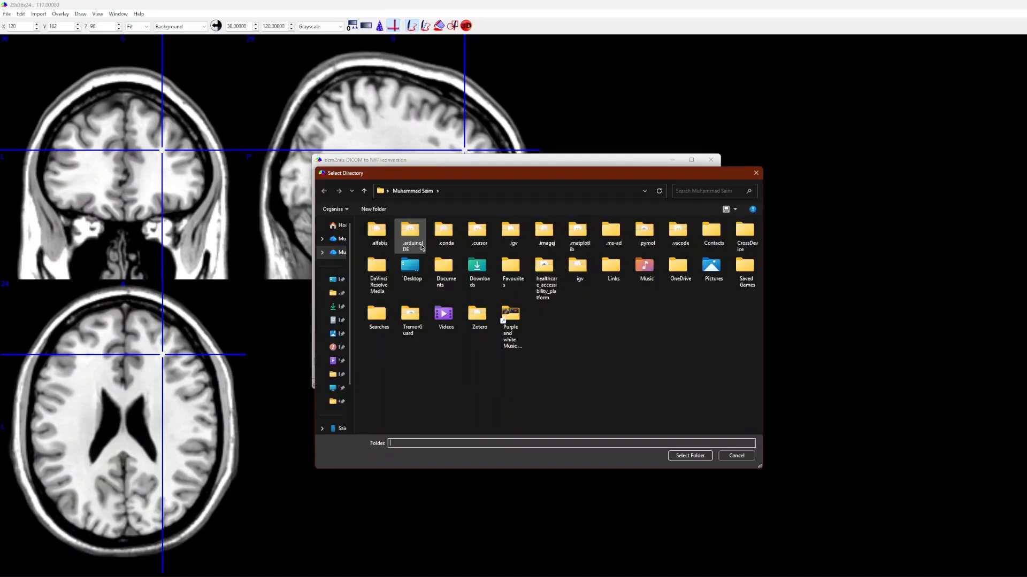
pyautogui.click(333, 307)
pyautogui.doubleClick(448, 239)
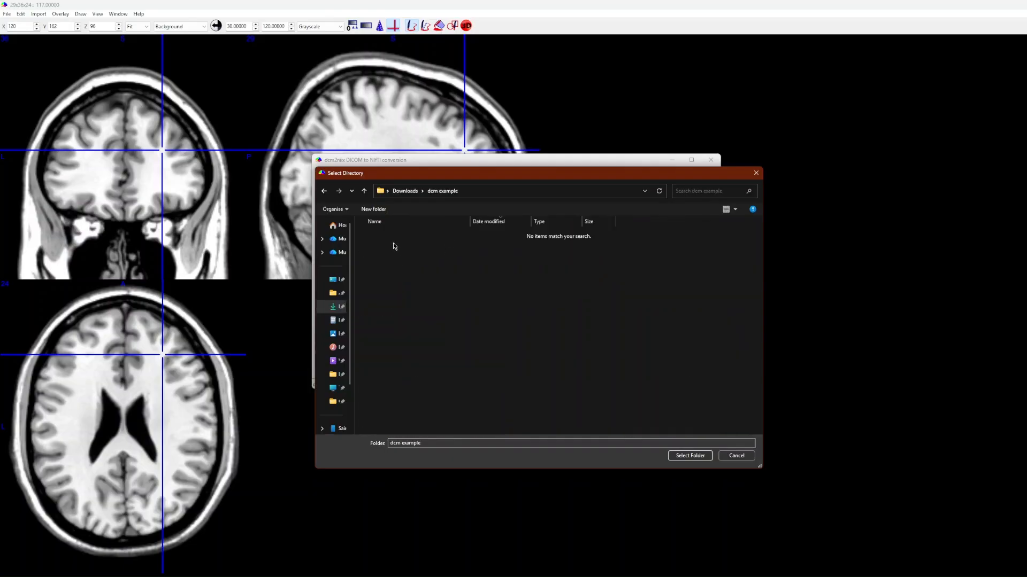
pyautogui.click(689, 455)
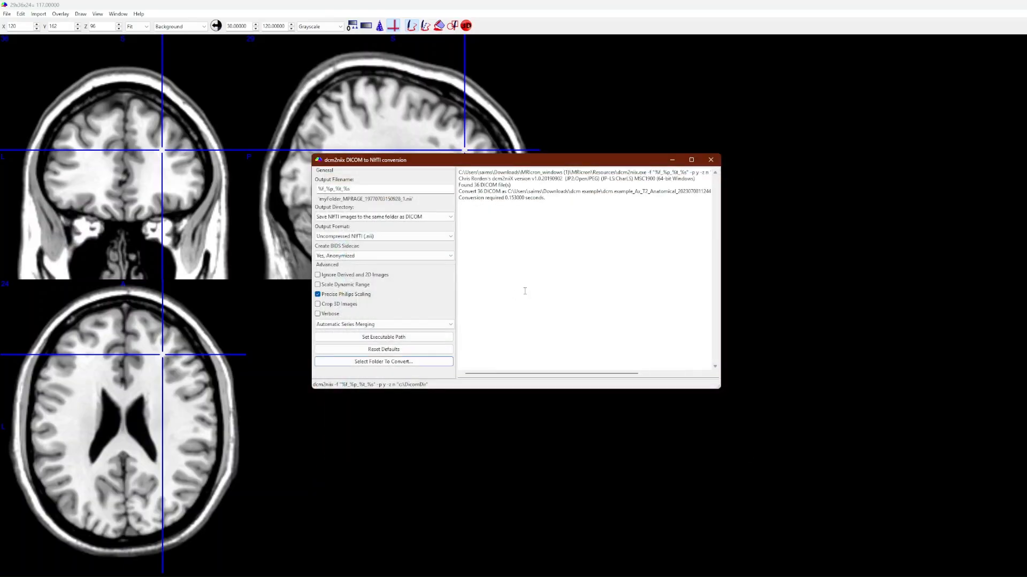
# Check the conversion time reported in the converter's log
pyautogui.click(535, 202)
pyautogui.moveTo(546, 199); pyautogui.dragTo(504, 199)
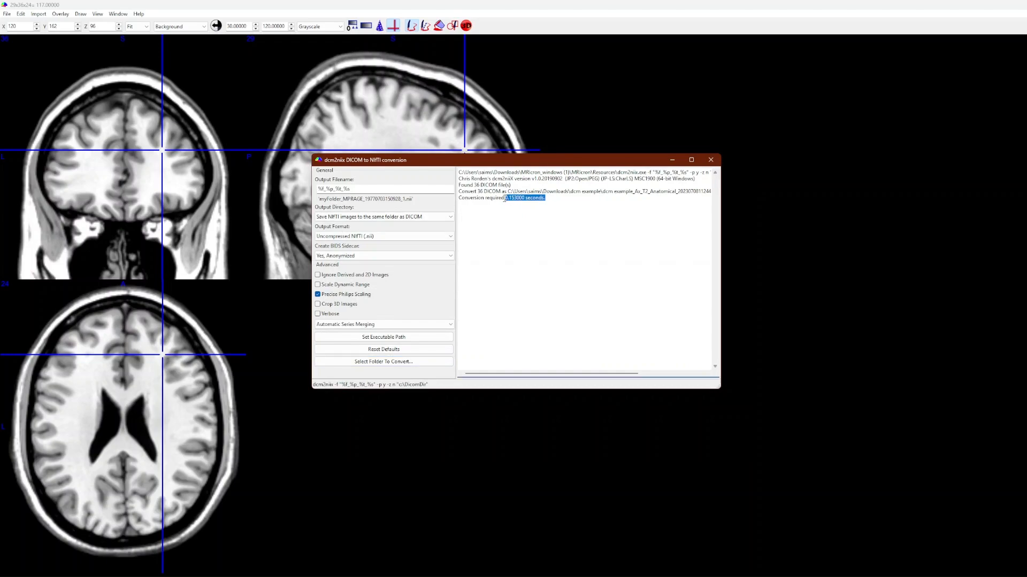
pyautogui.click(510, 213)
# Switch to File Explorer, inspect the generated JSON and NII files in the dcm example folder, and close the folder and the converter
pyautogui.hotkey('alt', 'Tab')
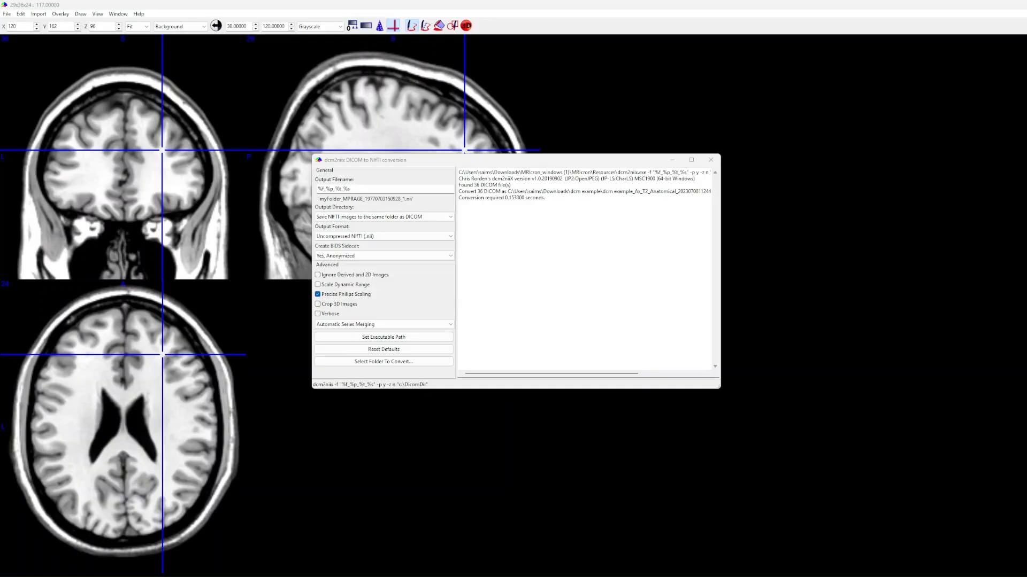
pyautogui.moveTo(1, 270); pyautogui.dragTo(470, 158)
pyautogui.scroll(-4, 500, 270)
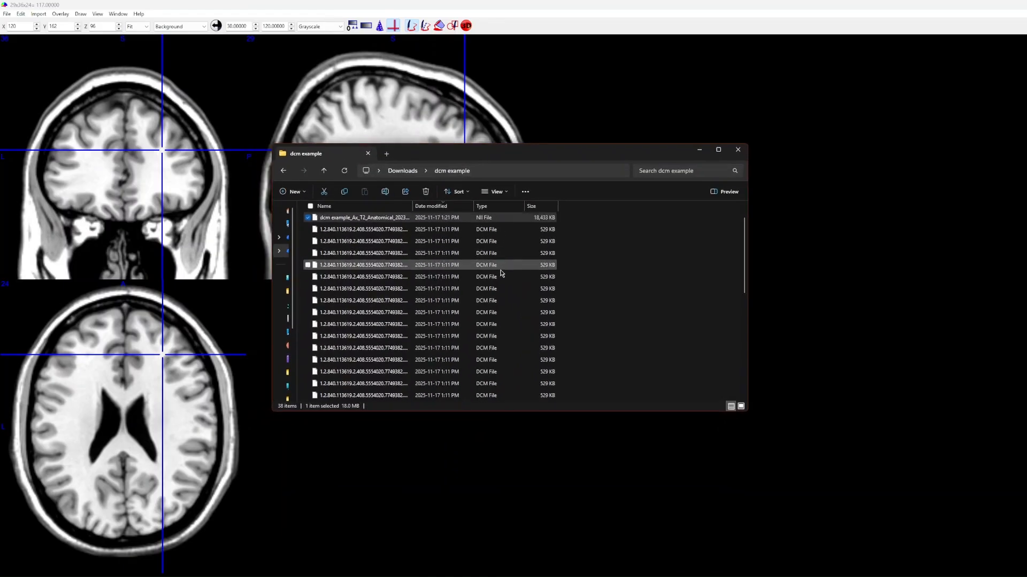
pyautogui.scroll(4, 516, 283)
pyautogui.click(448, 234)
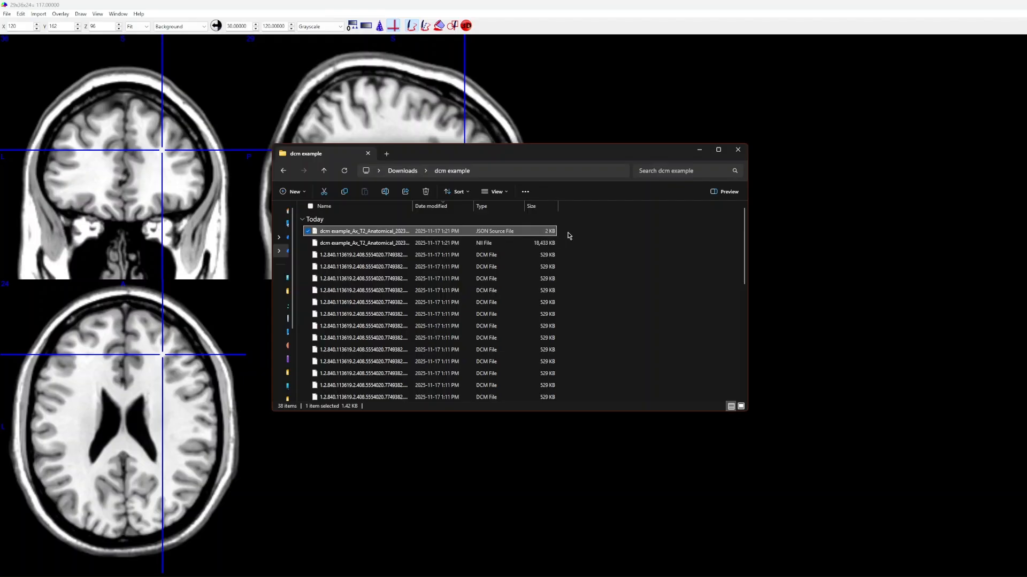
pyautogui.click(460, 243)
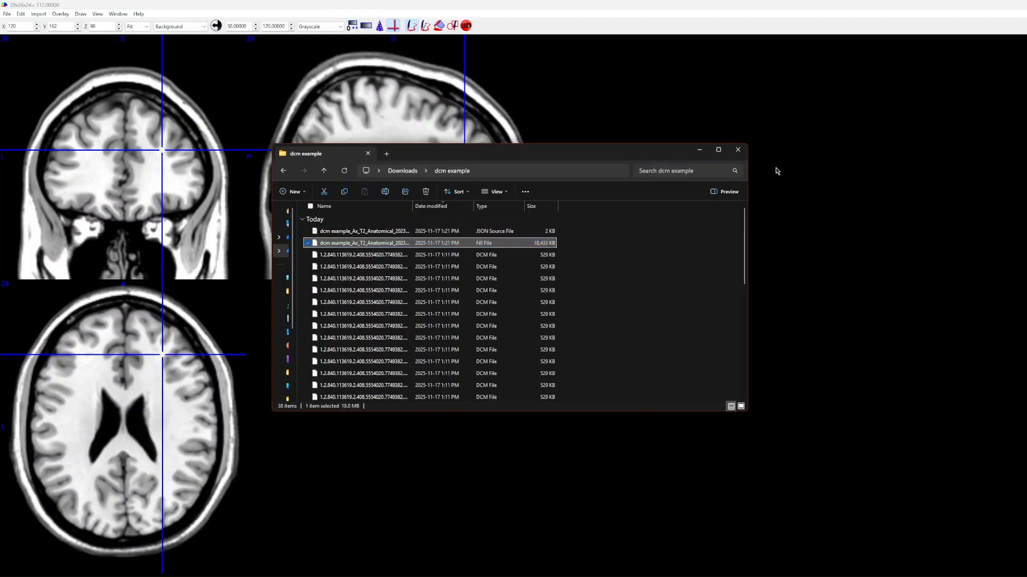
pyautogui.click(741, 156)
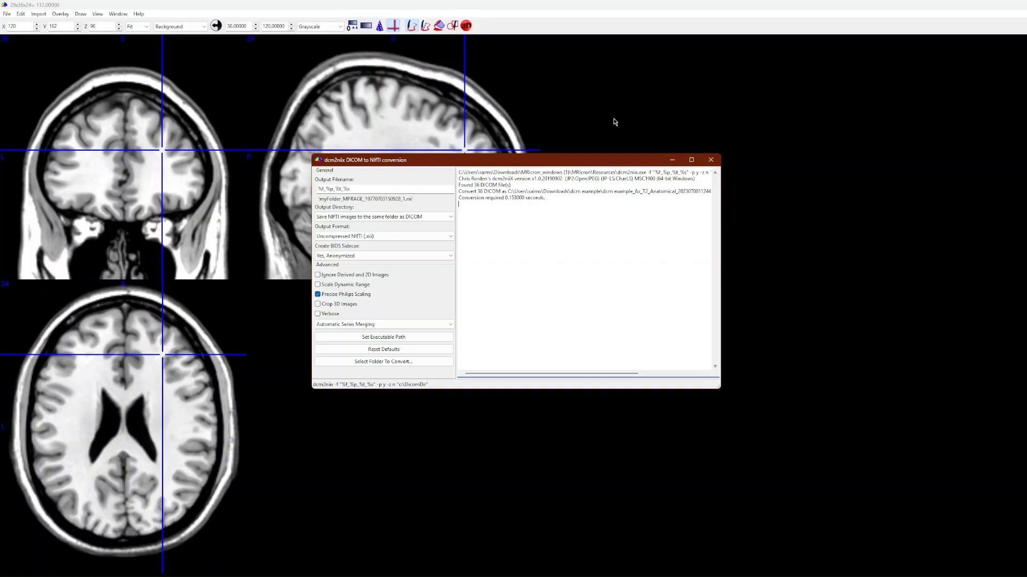
pyautogui.click(710, 160)
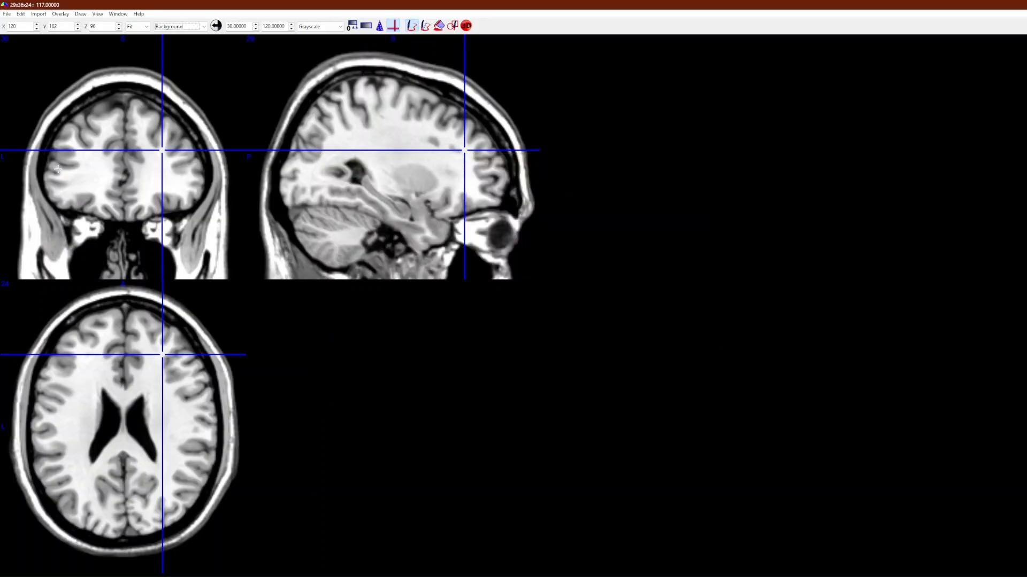
pyautogui.click(60, 14)
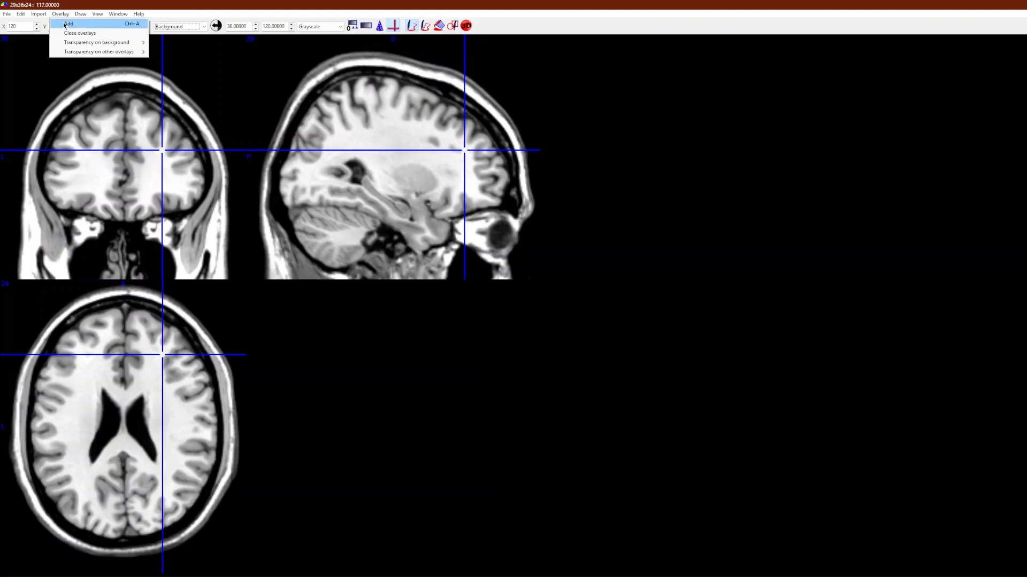
pyautogui.click(65, 6)
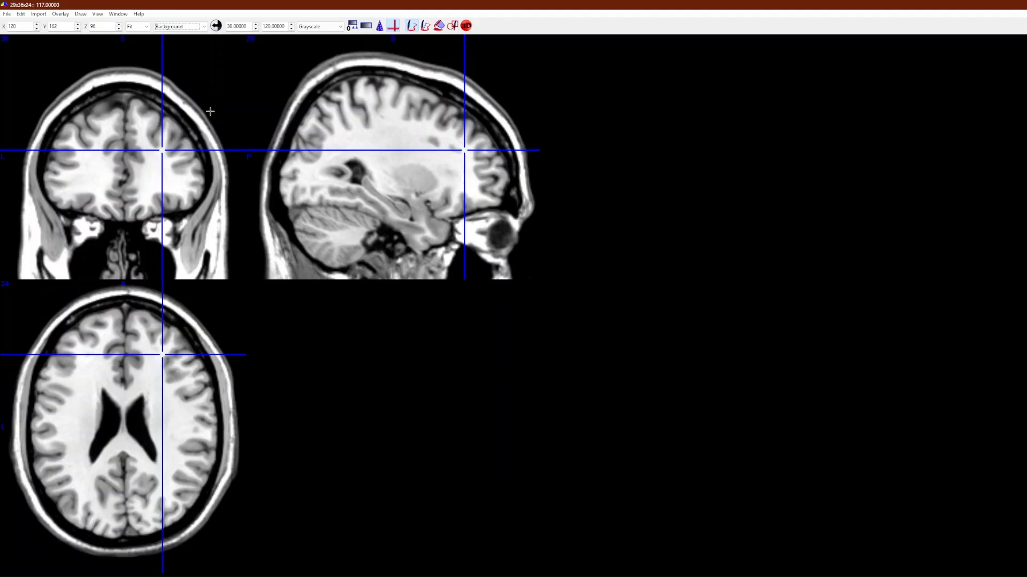
# Move the crosshair in the coronal view to X 109, Z 101 and turn off the drawing pen
pyautogui.moveTo(211, 112); pyautogui.dragTo(147, 143)
pyautogui.hotkey('ctrl', 'z')
pyautogui.click(411, 26)
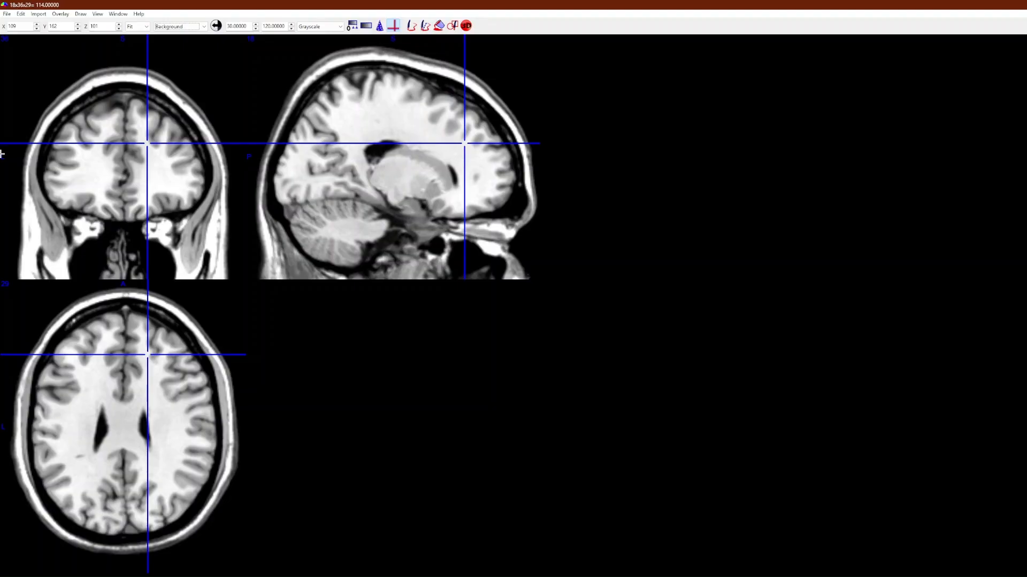
# Reopen the DICOM to NIfTI converter, look over its command log, and close it again
pyautogui.click(39, 14)
pyautogui.click(59, 23)
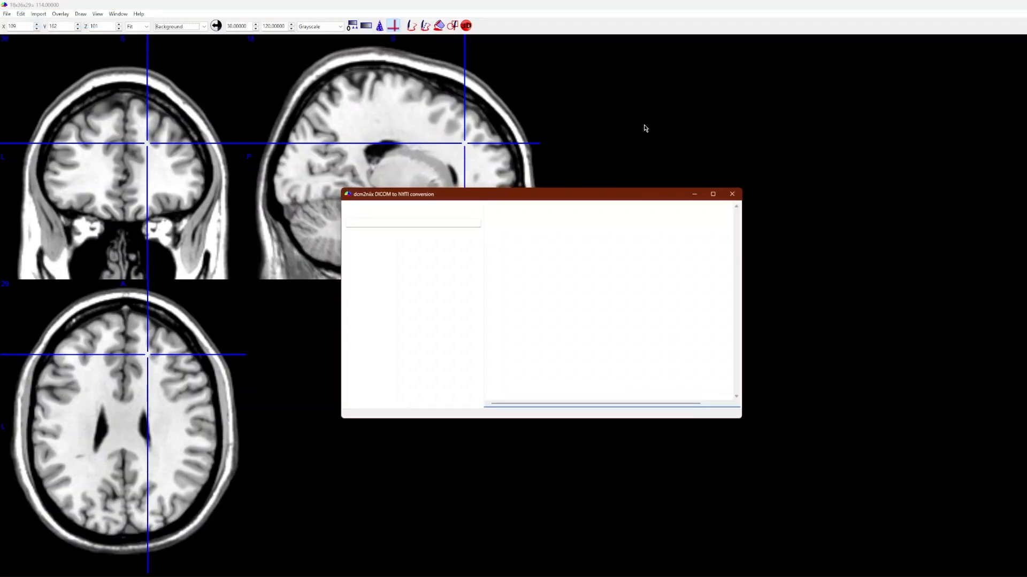
pyautogui.moveTo(518, 210); pyautogui.dragTo(850, 208)
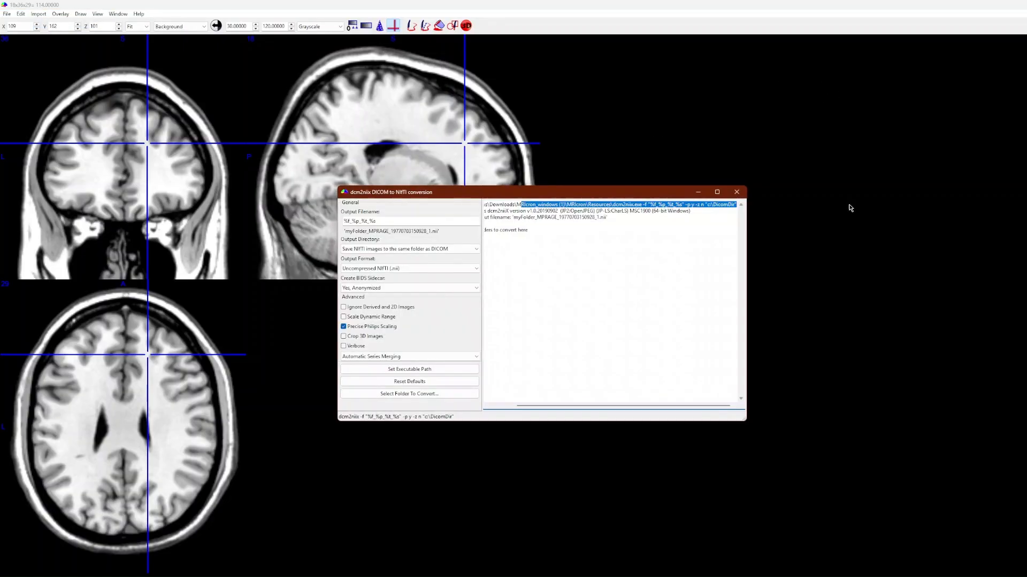
pyautogui.click(736, 192)
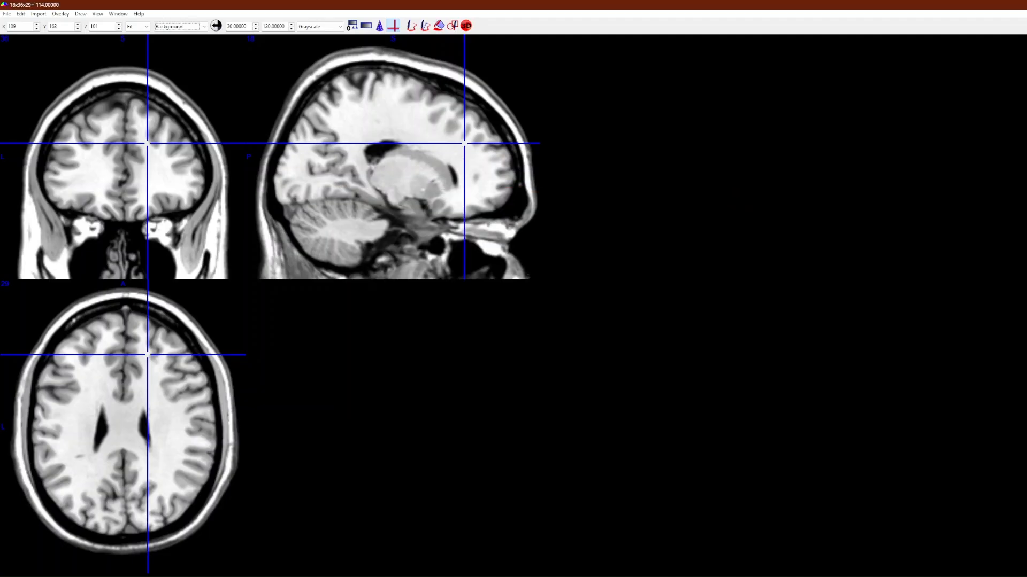